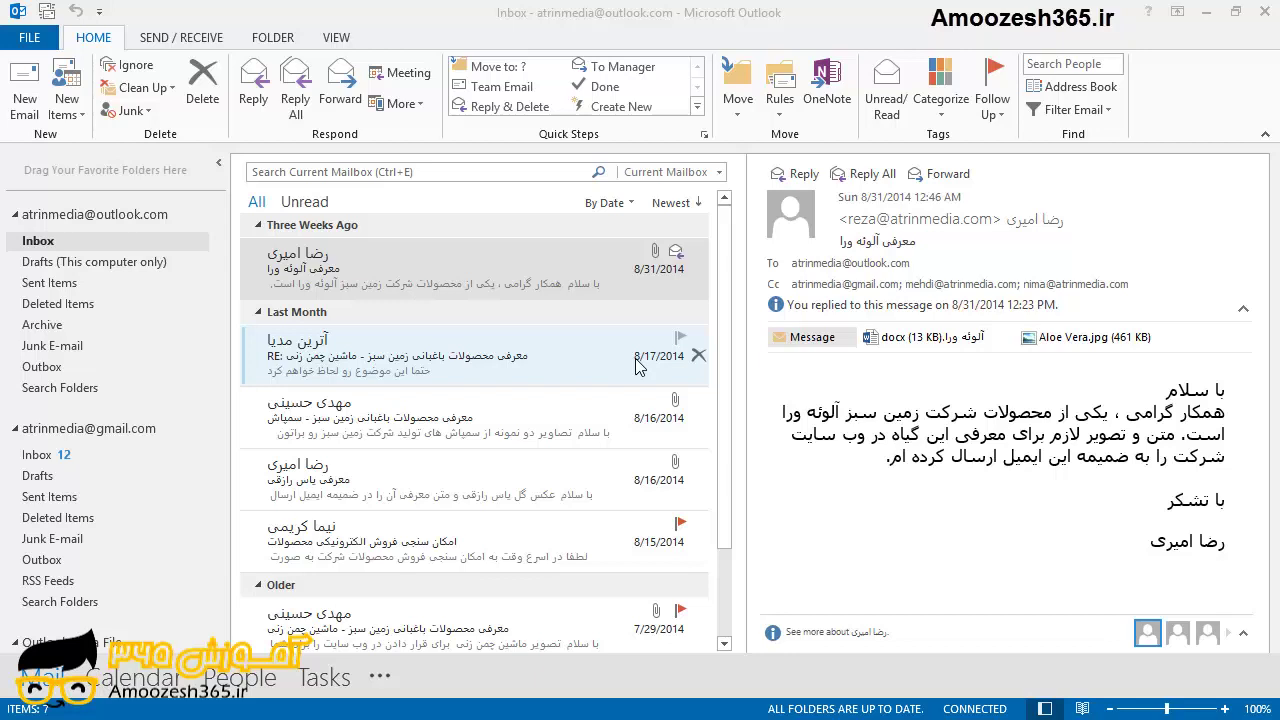
# Open Outlook Options and close it again without changing anything.
pyautogui.click(30, 38)
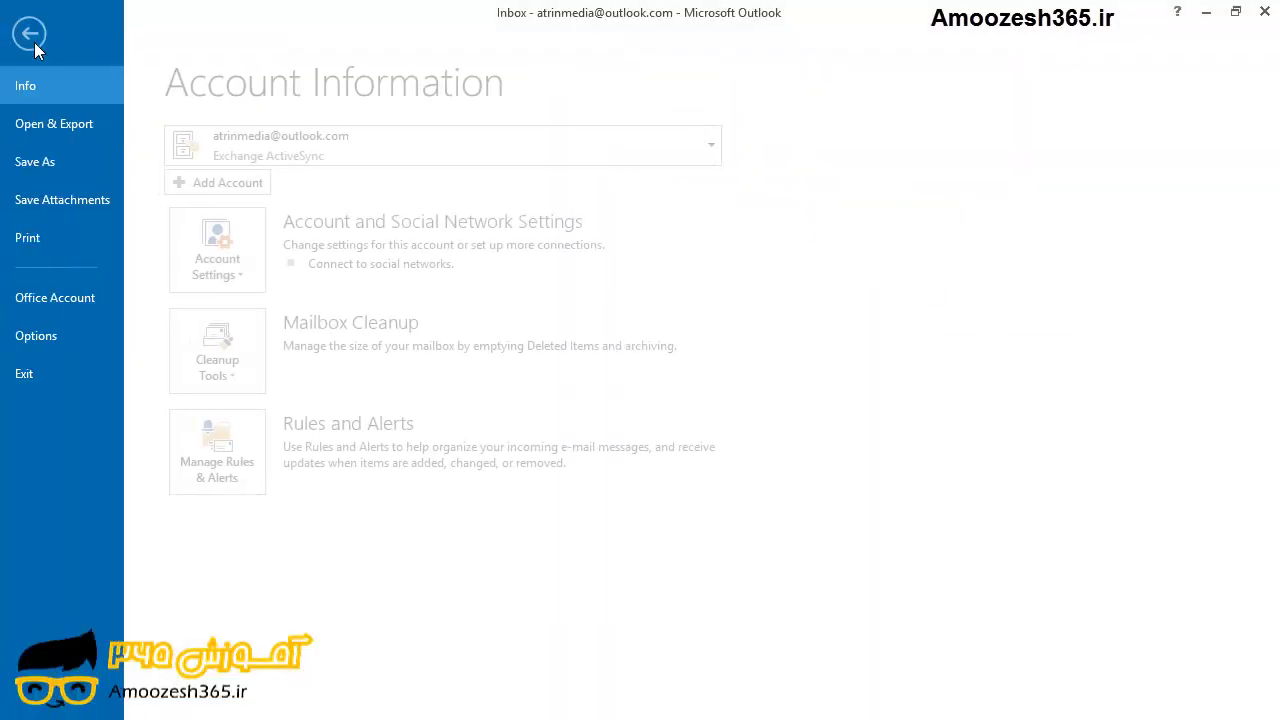
pyautogui.click(64, 337)
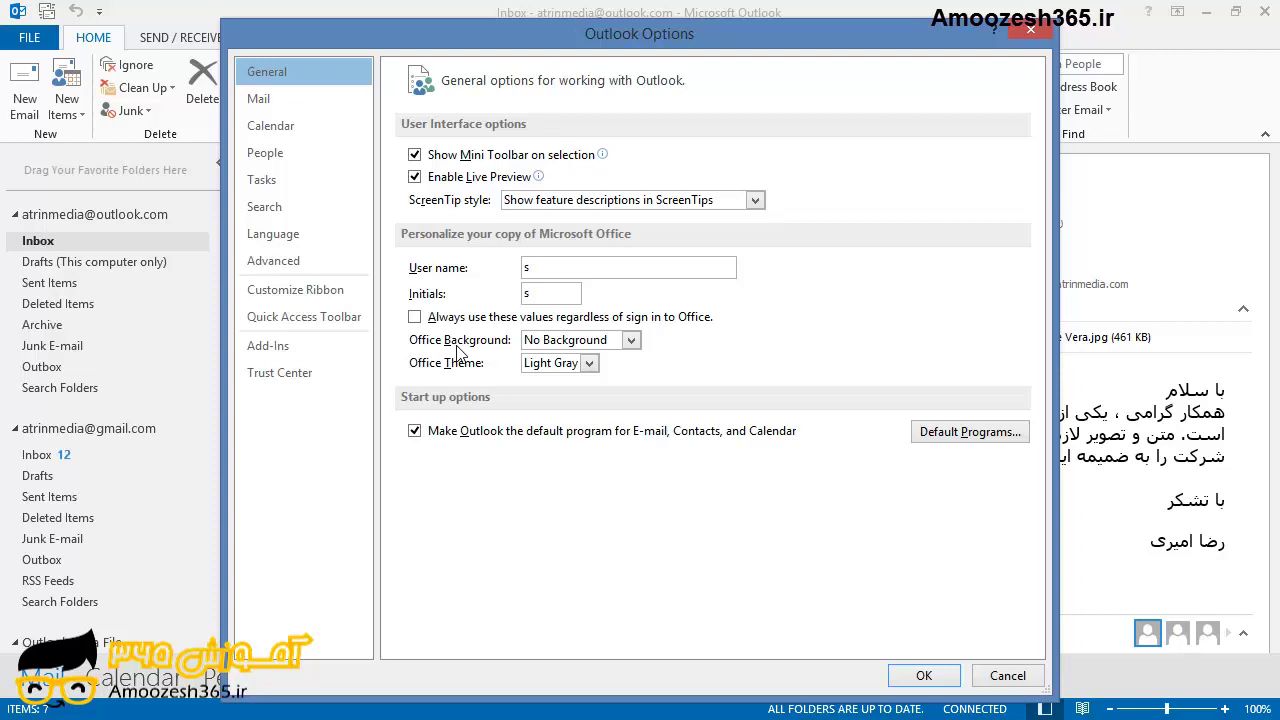
pyautogui.click(1028, 36)
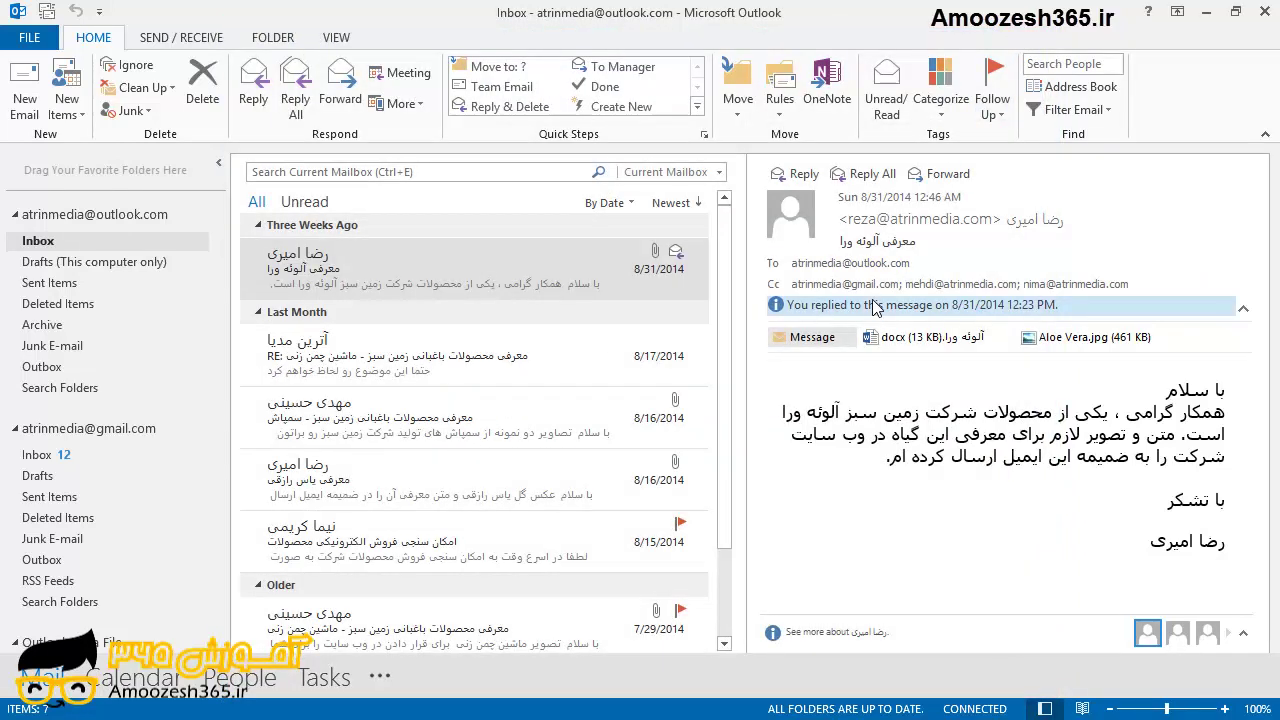
# Start Office sign-in from the Office Account page using the Microsoft account e-mail address.
pyautogui.click(30, 40)
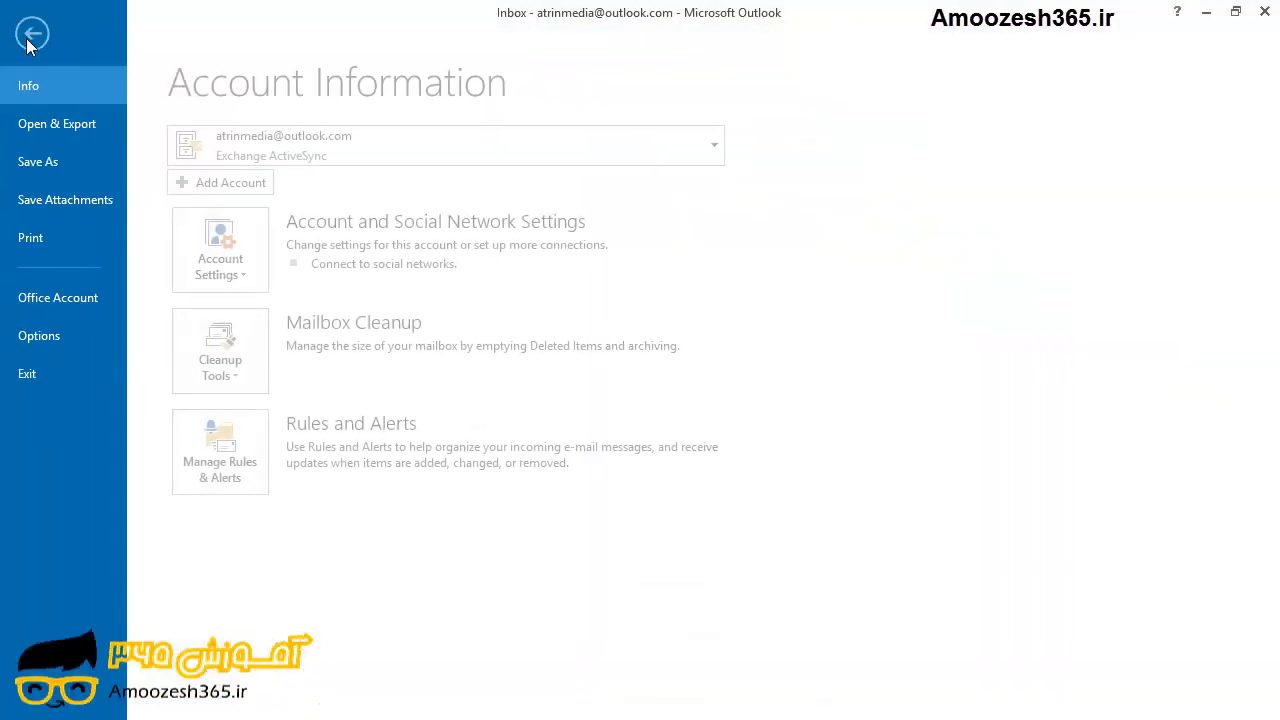
pyautogui.click(74, 305)
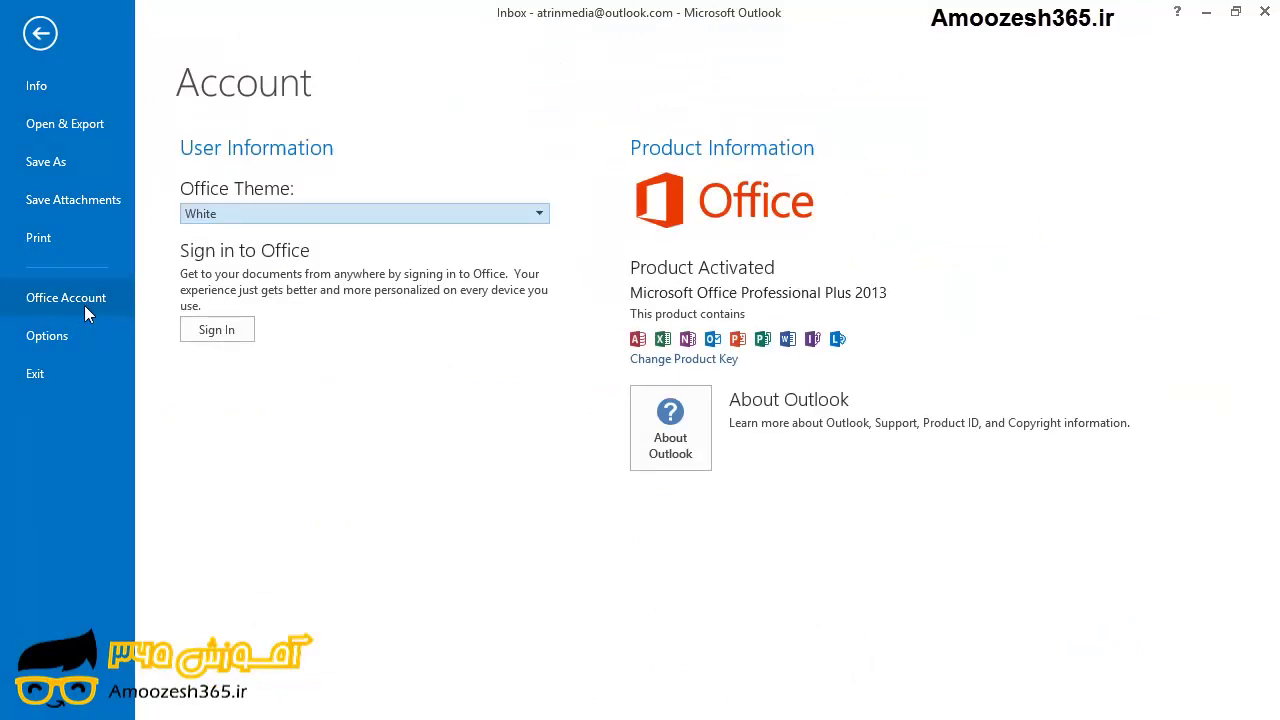
pyautogui.click(204, 334)
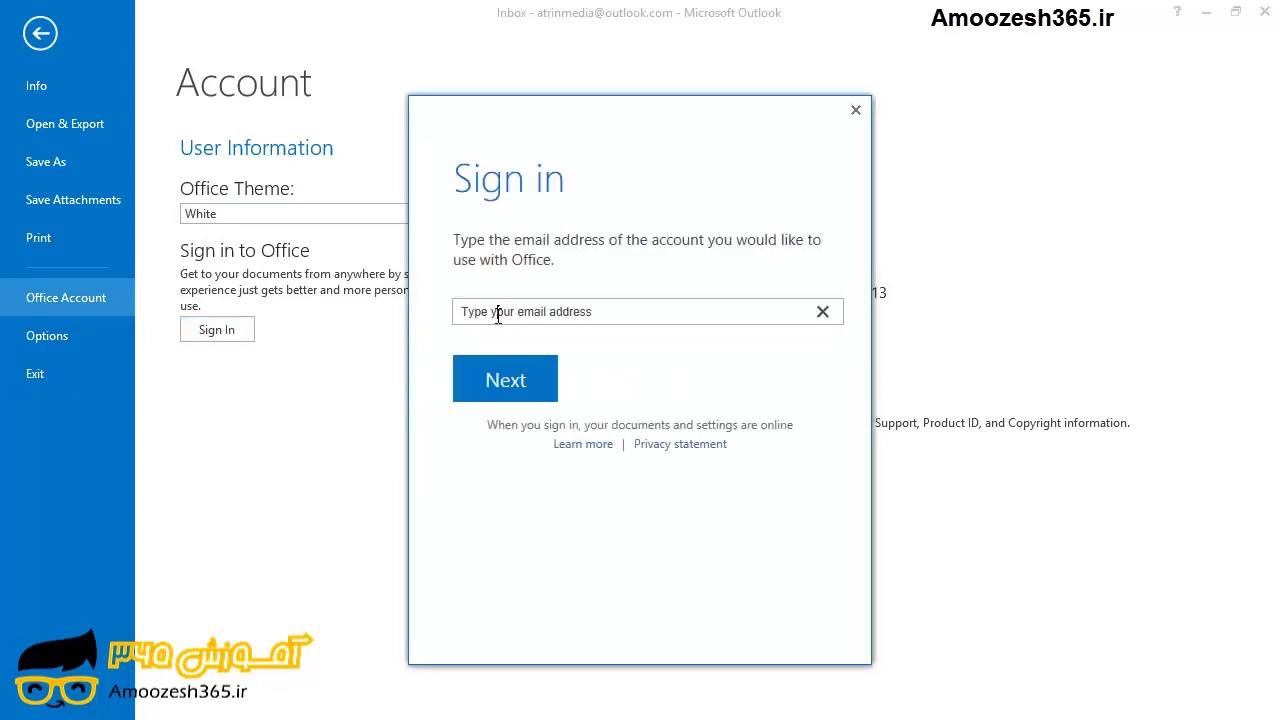
pyautogui.click(498, 315)
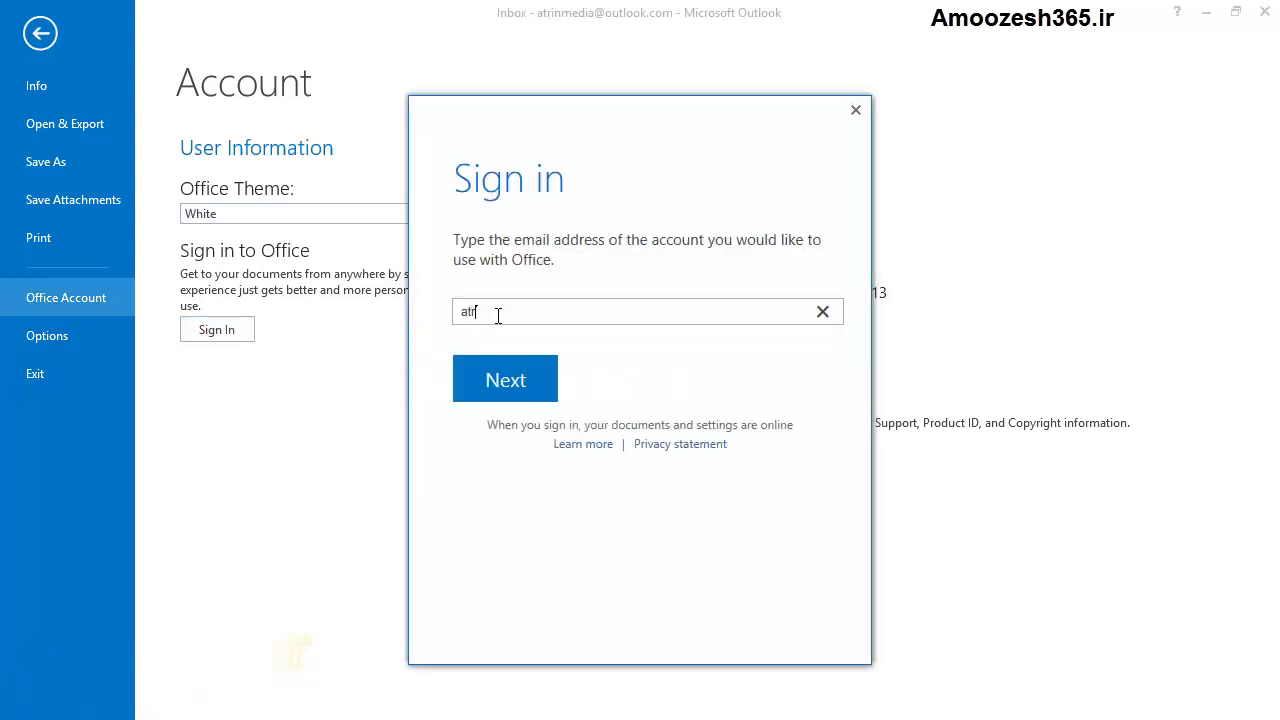
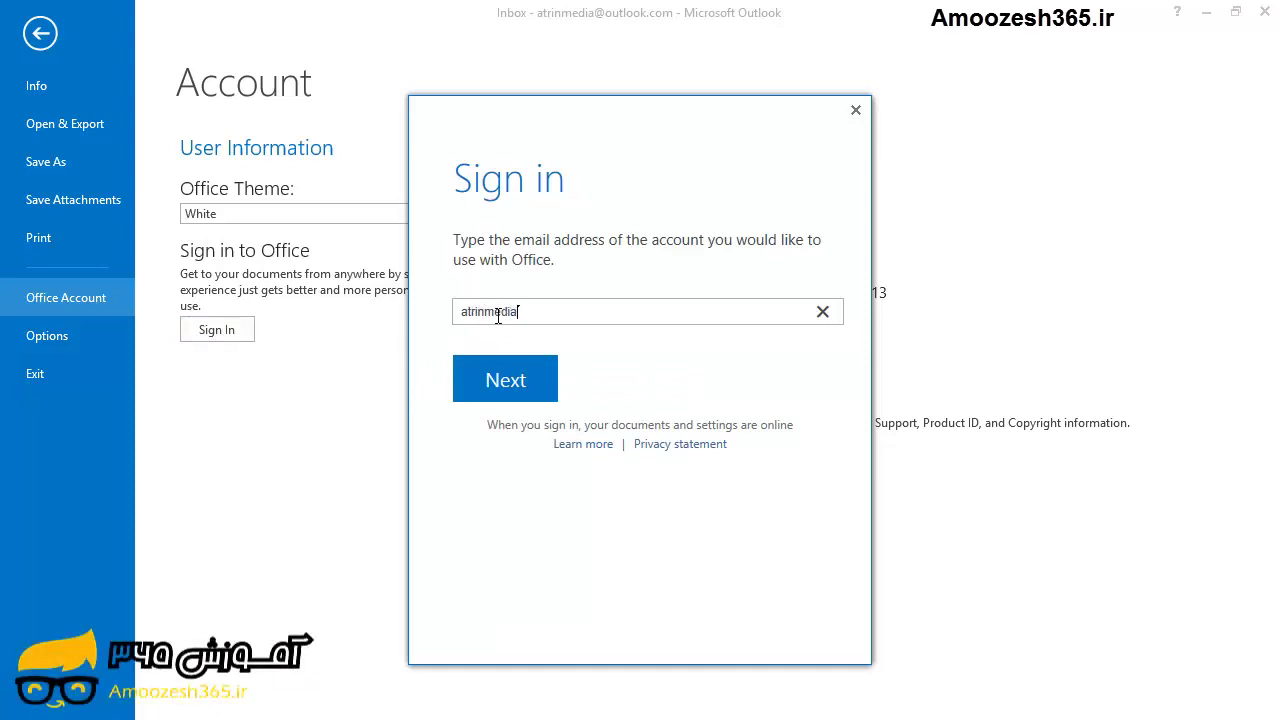
pyautogui.moveTo(530, 312); pyautogui.dragTo(618, 318)
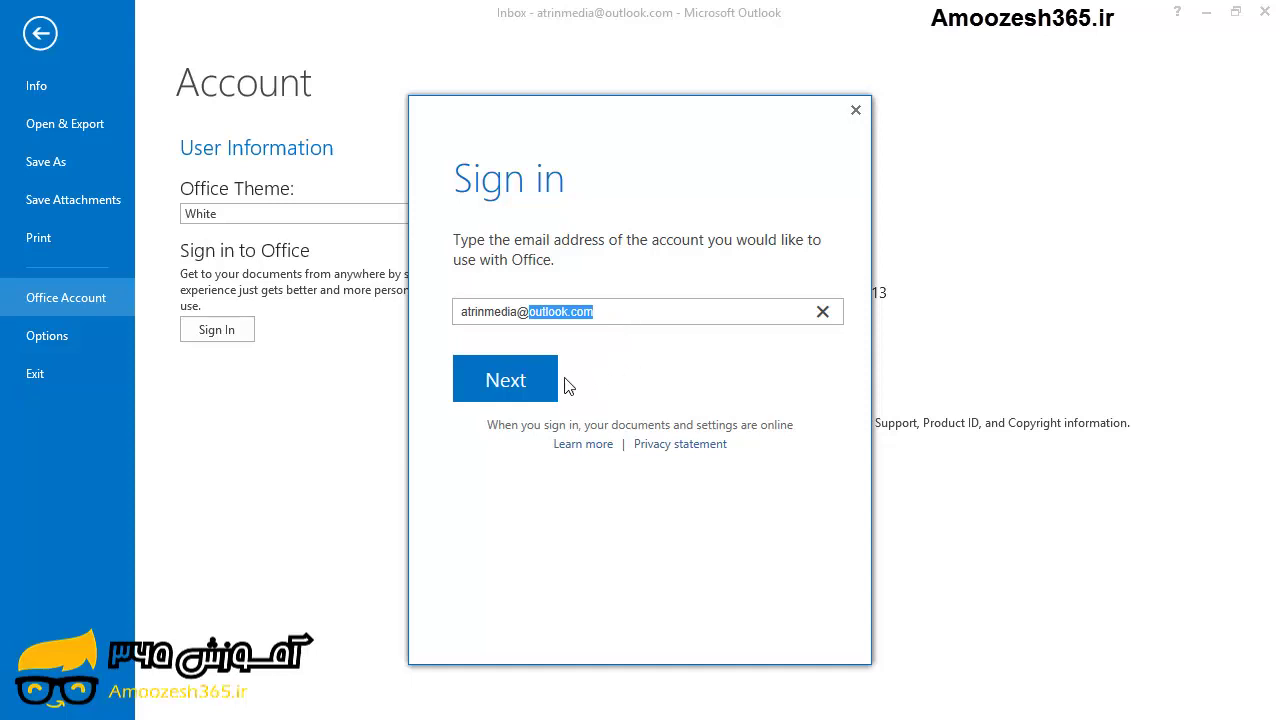
pyautogui.click(537, 391)
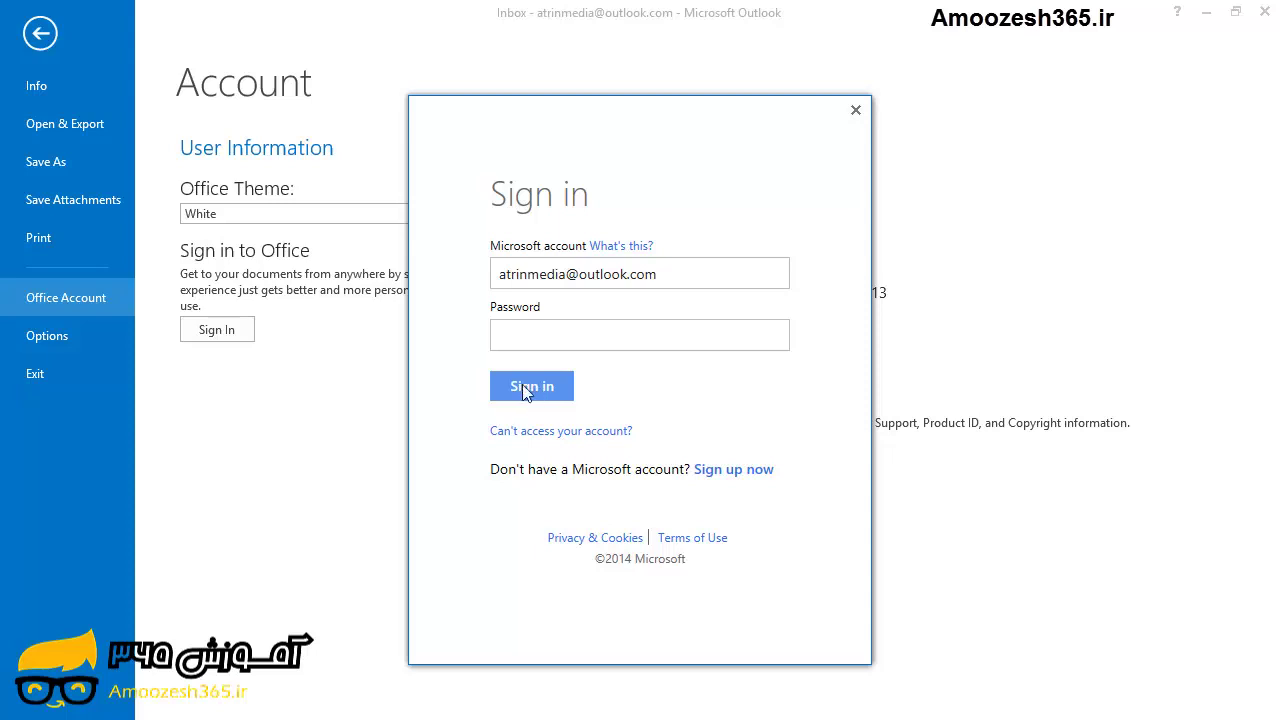
# Enter the Microsoft account password and complete the Office sign-in.
pyautogui.click(517, 340)
pyautogui.write('••••••••••')
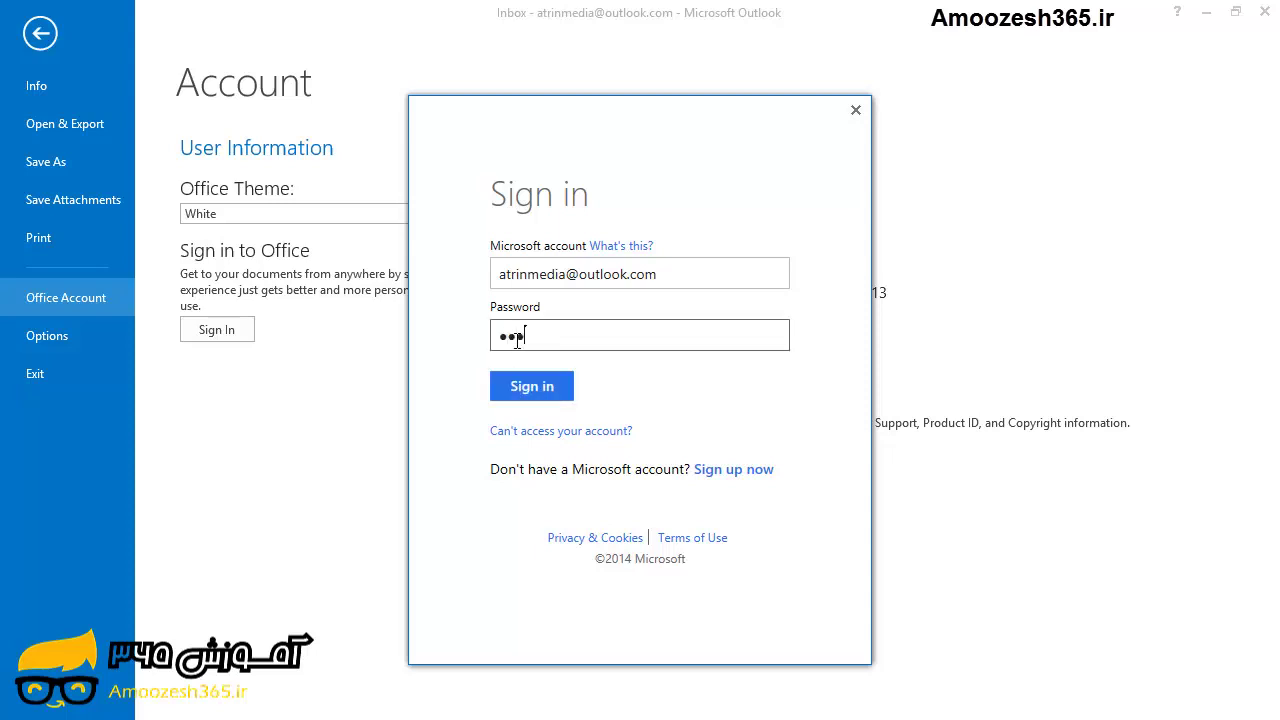
pyautogui.write('••')
pyautogui.click(514, 396)
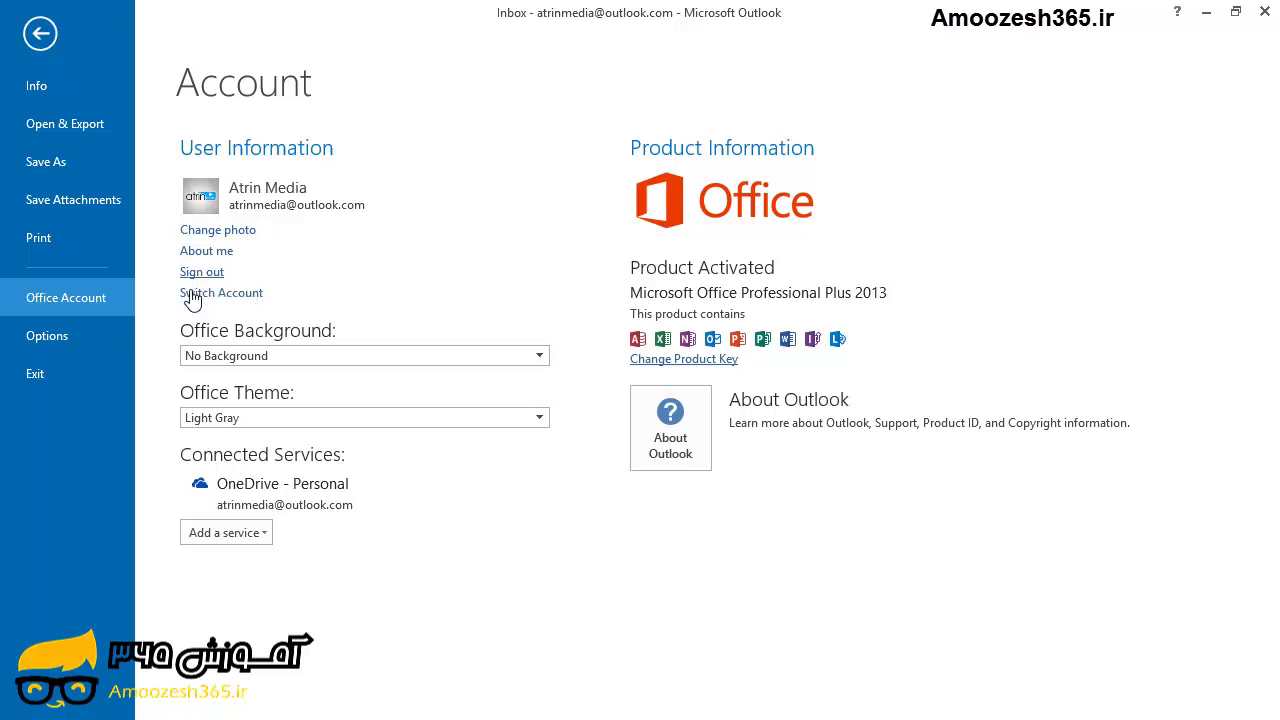
# Pick Doodle Diamonds as the Office Background on the General options page and confirm.
pyautogui.click(83, 338)
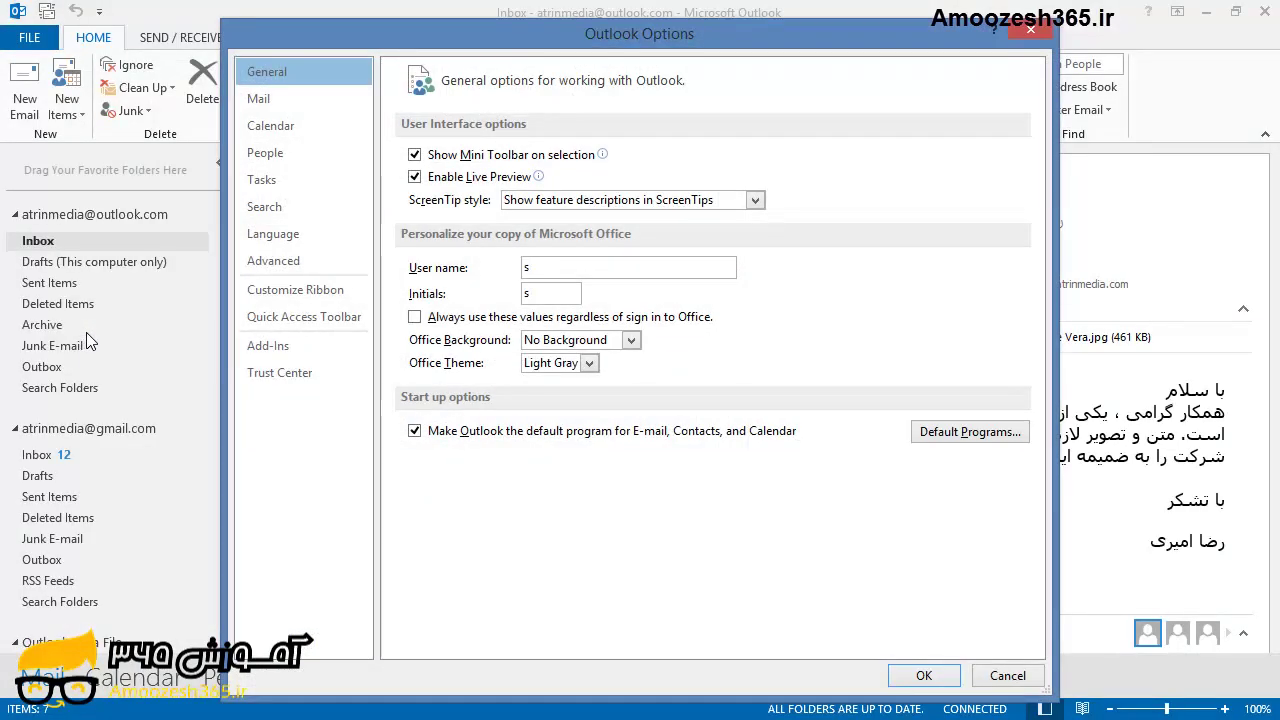
pyautogui.click(528, 342)
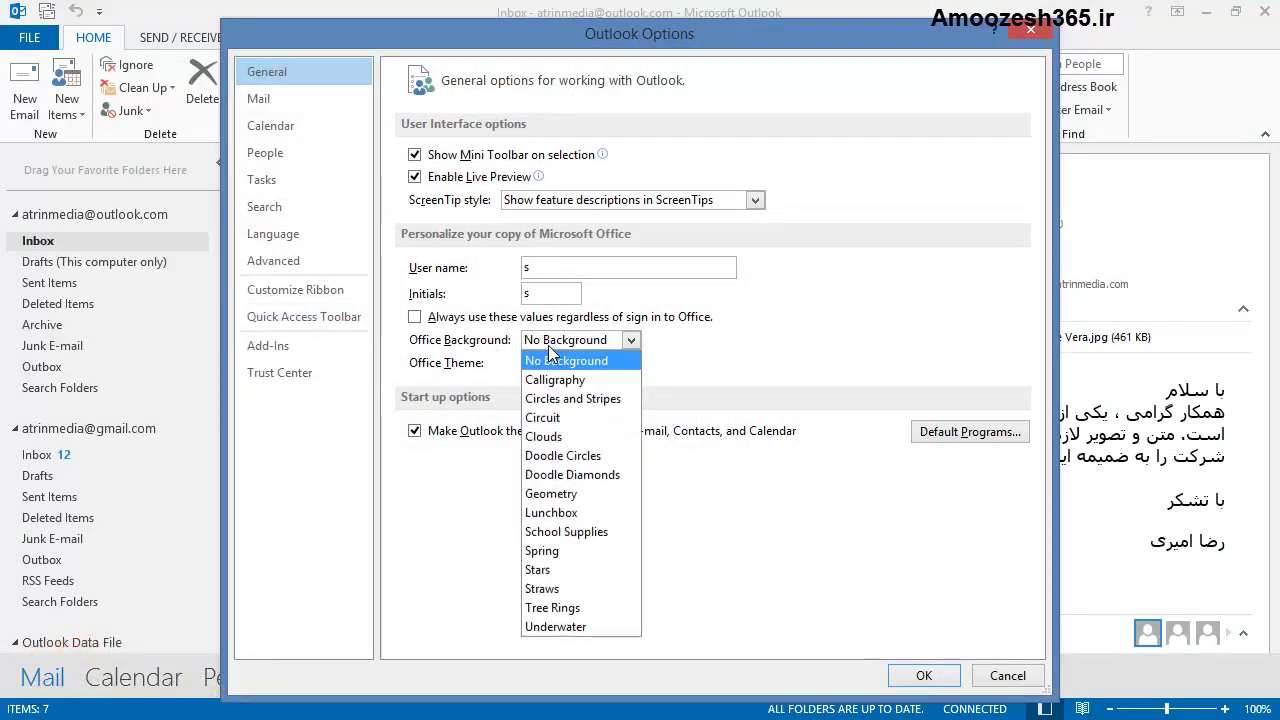
pyautogui.click(565, 476)
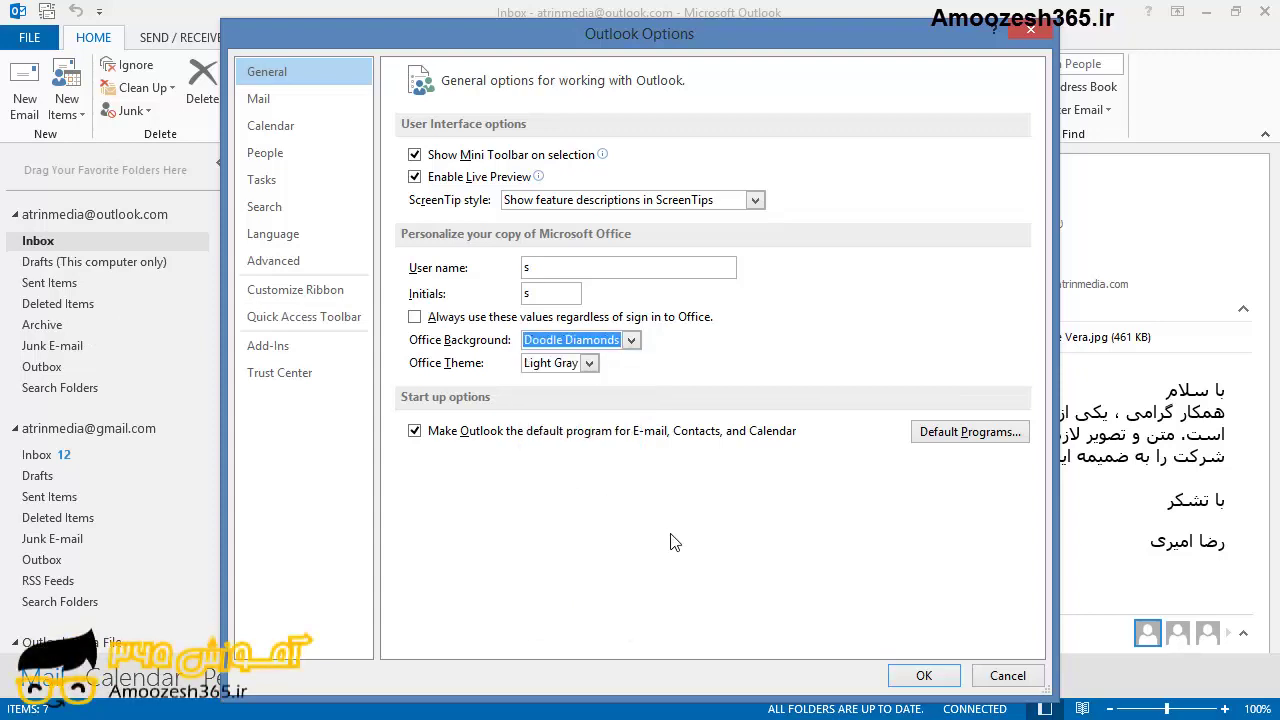
pyautogui.click(922, 677)
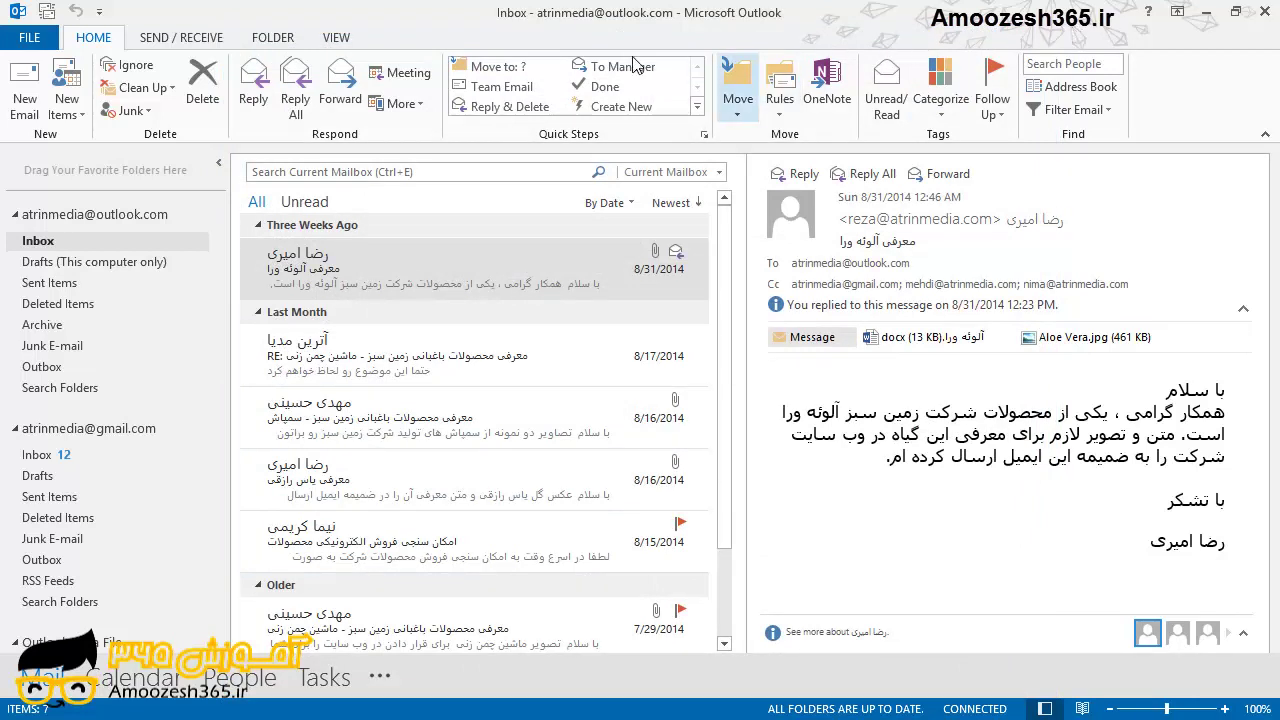
# Turn on 'Always check spelling before sending' on the Mail options page.
pyautogui.click(35, 38)
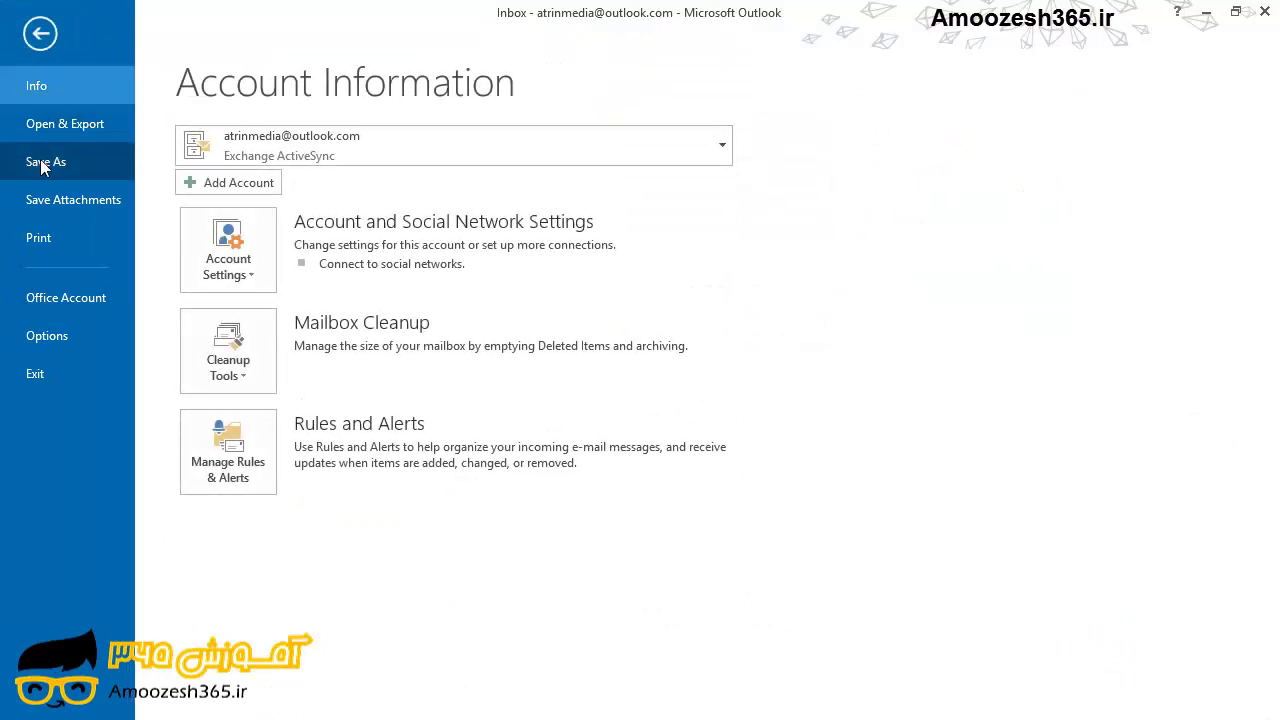
pyautogui.click(41, 340)
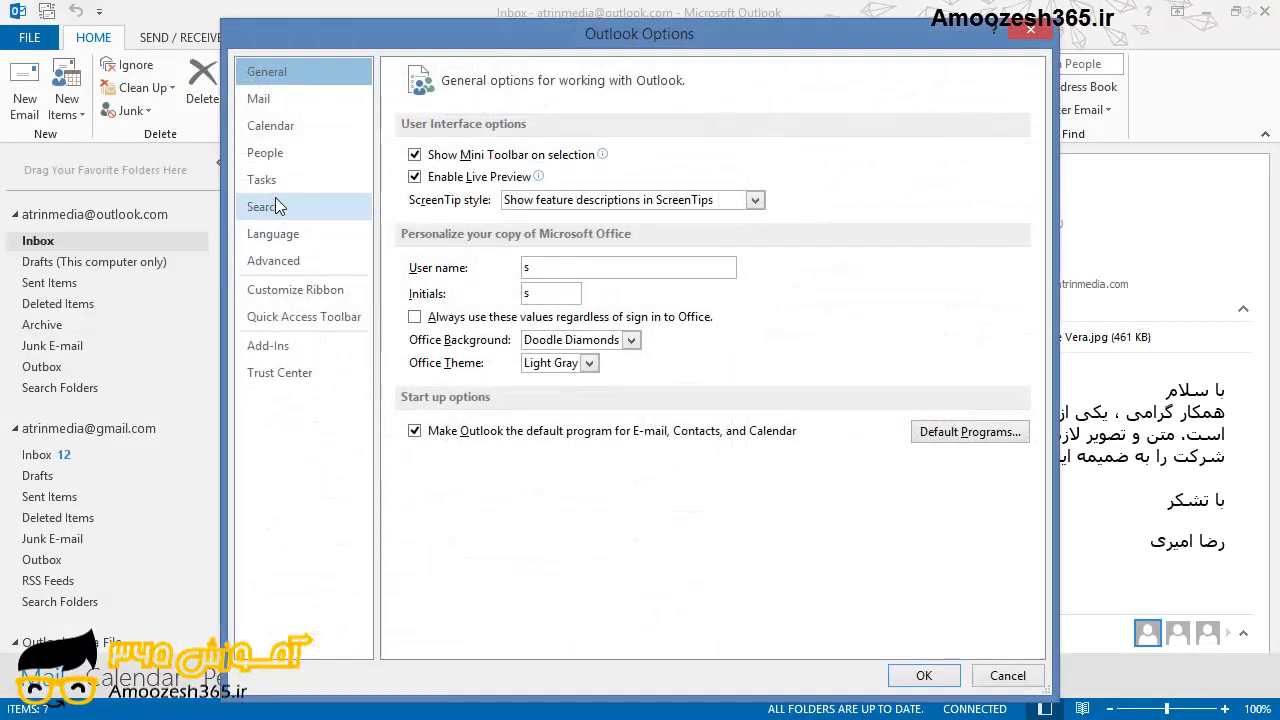
pyautogui.click(285, 103)
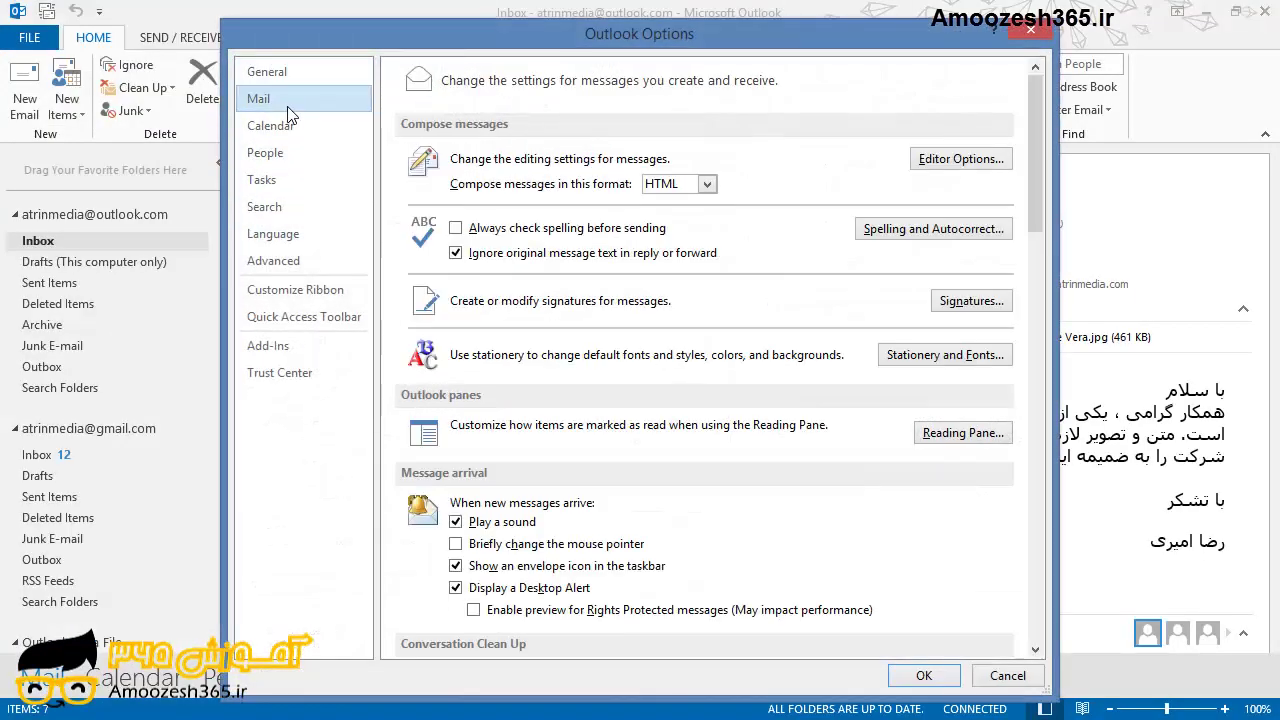
pyautogui.click(492, 236)
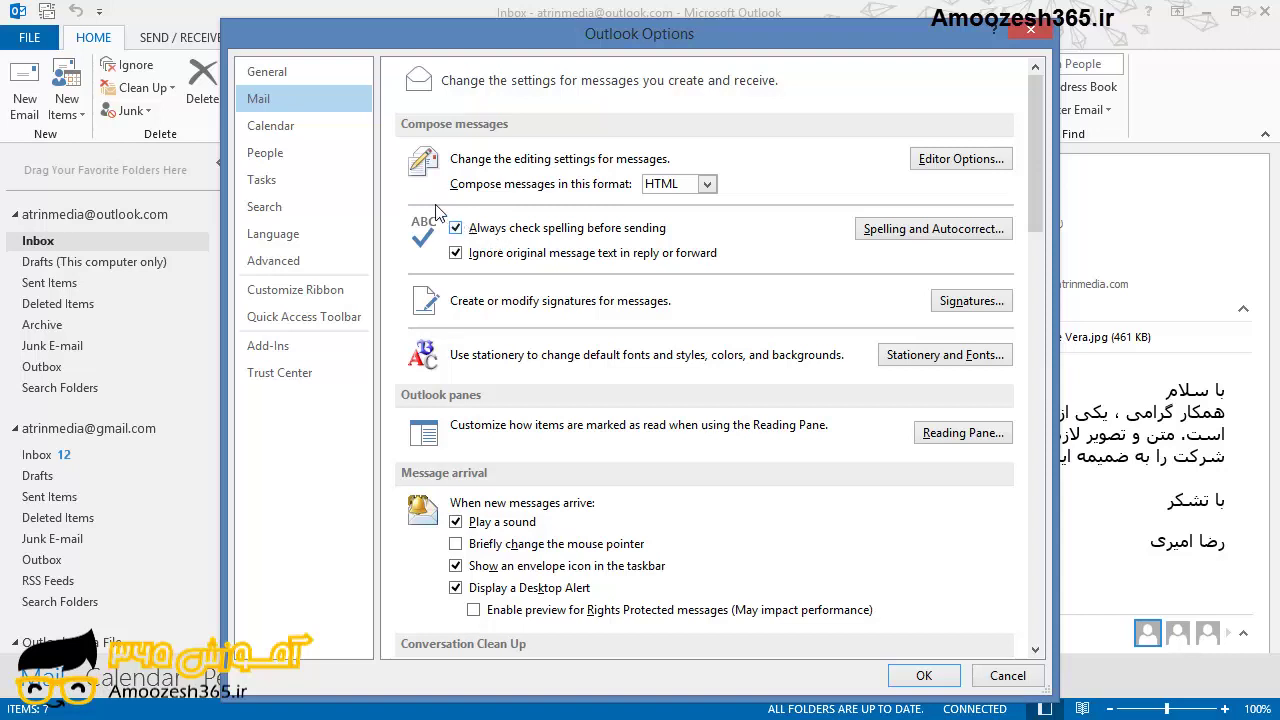
pyautogui.click(317, 138)
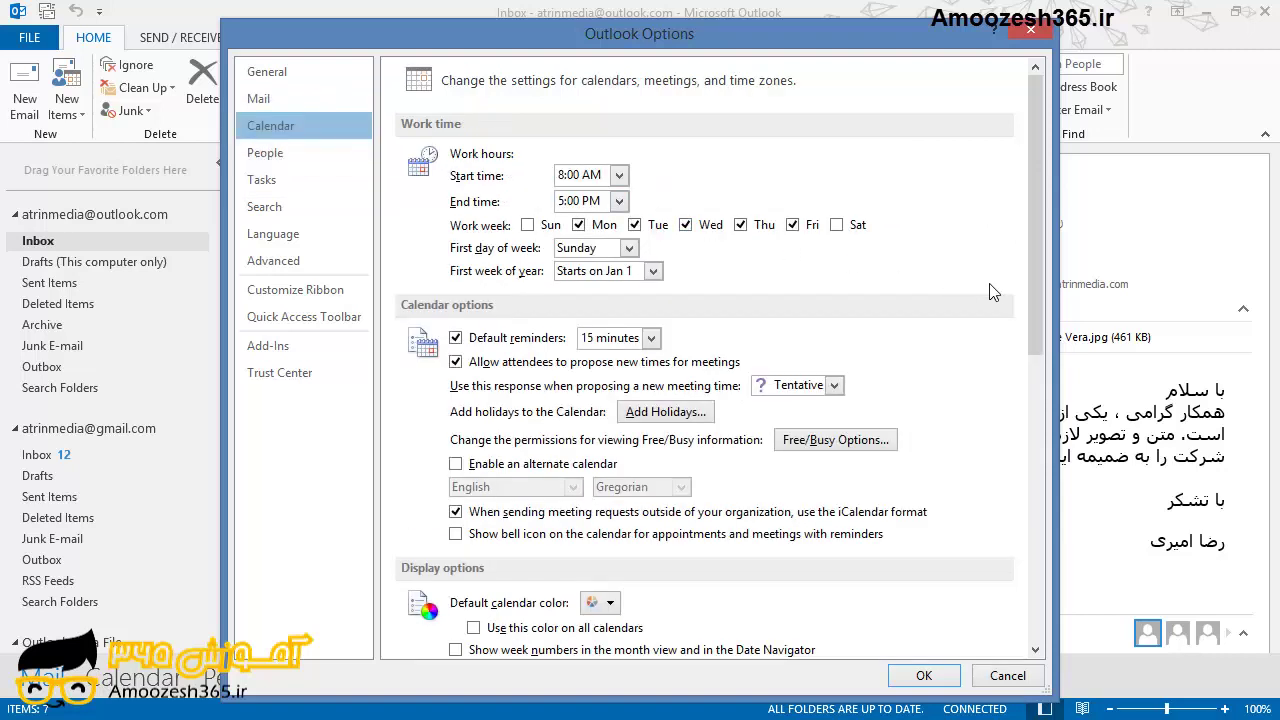
# Look through the Calendar, People and Tasks option pages, ending on Advanced.
pyautogui.moveTo(1034, 280); pyautogui.dragTo(1042, 303)
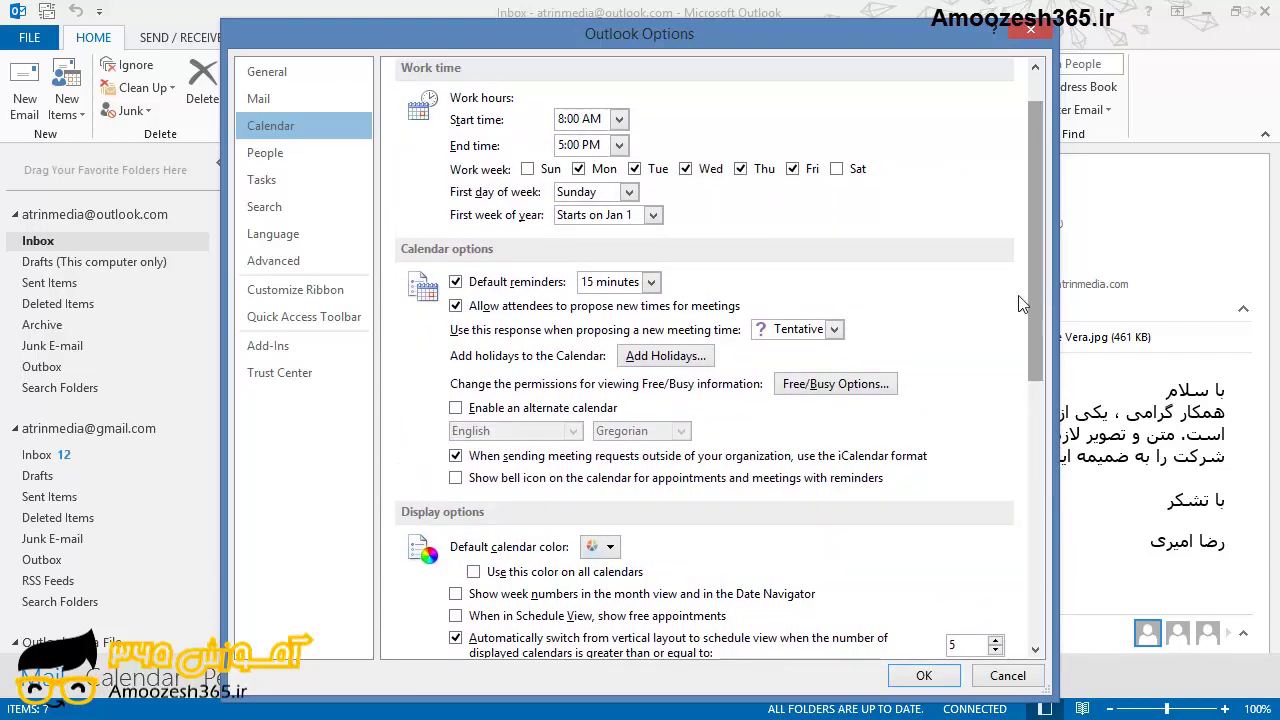
pyautogui.click(296, 158)
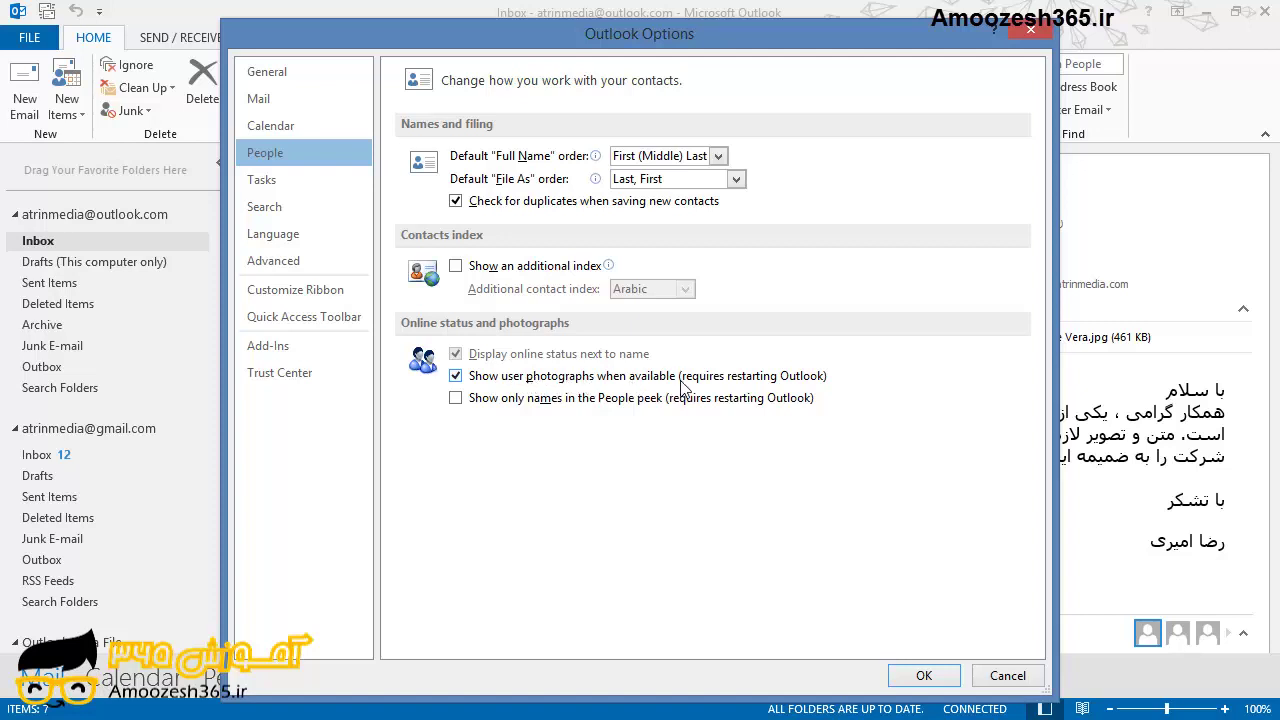
pyautogui.click(322, 188)
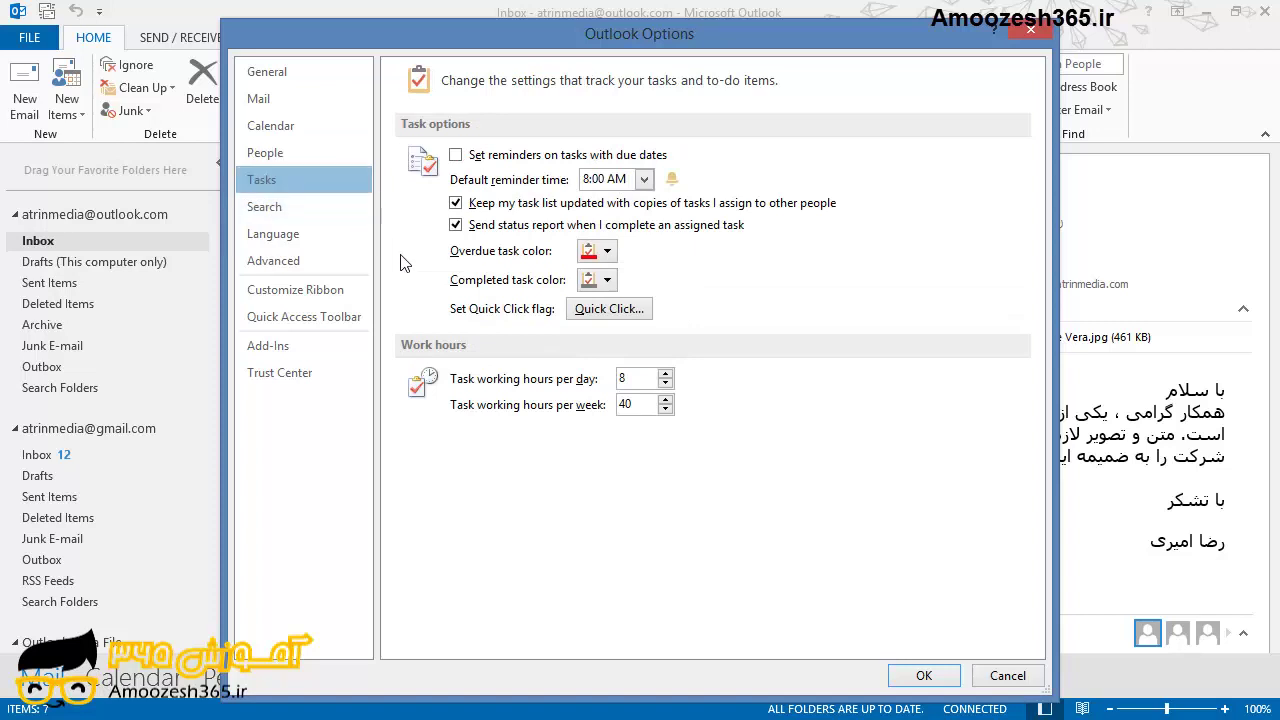
pyautogui.click(352, 264)
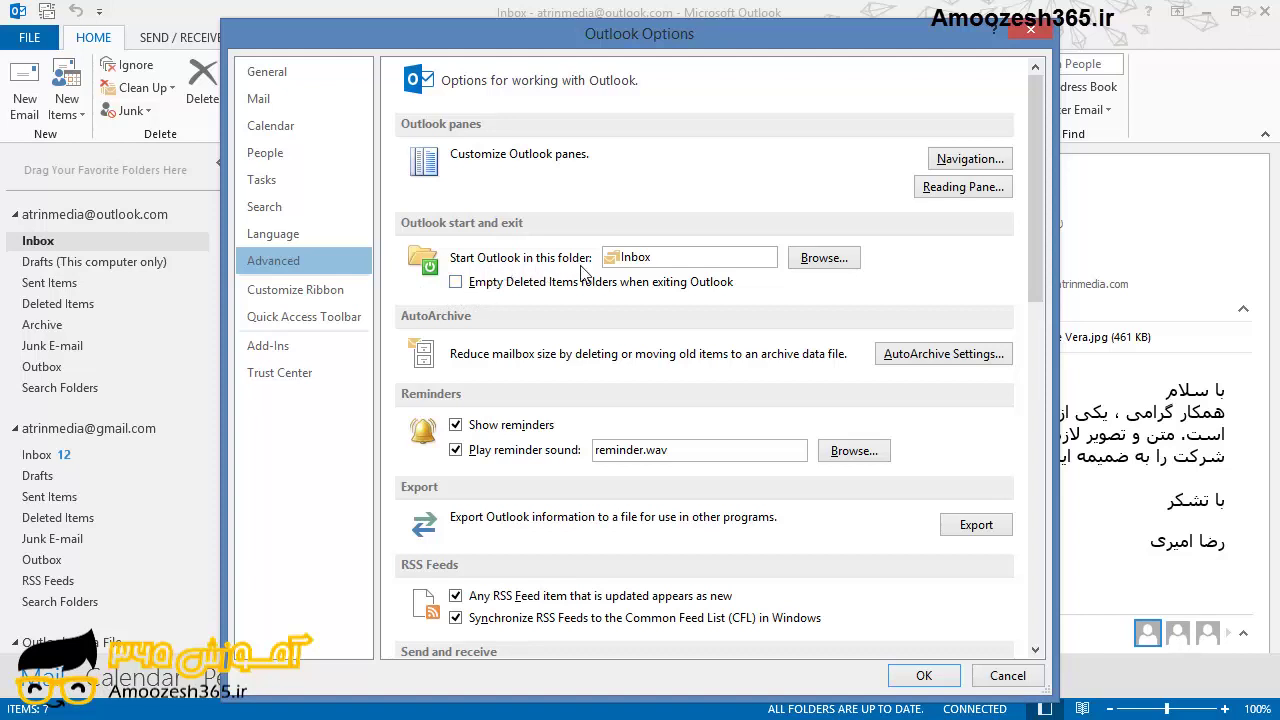
# Open the Select Folder dialog for the 'Start Outlook in this folder' setting.
pyautogui.click(810, 263)
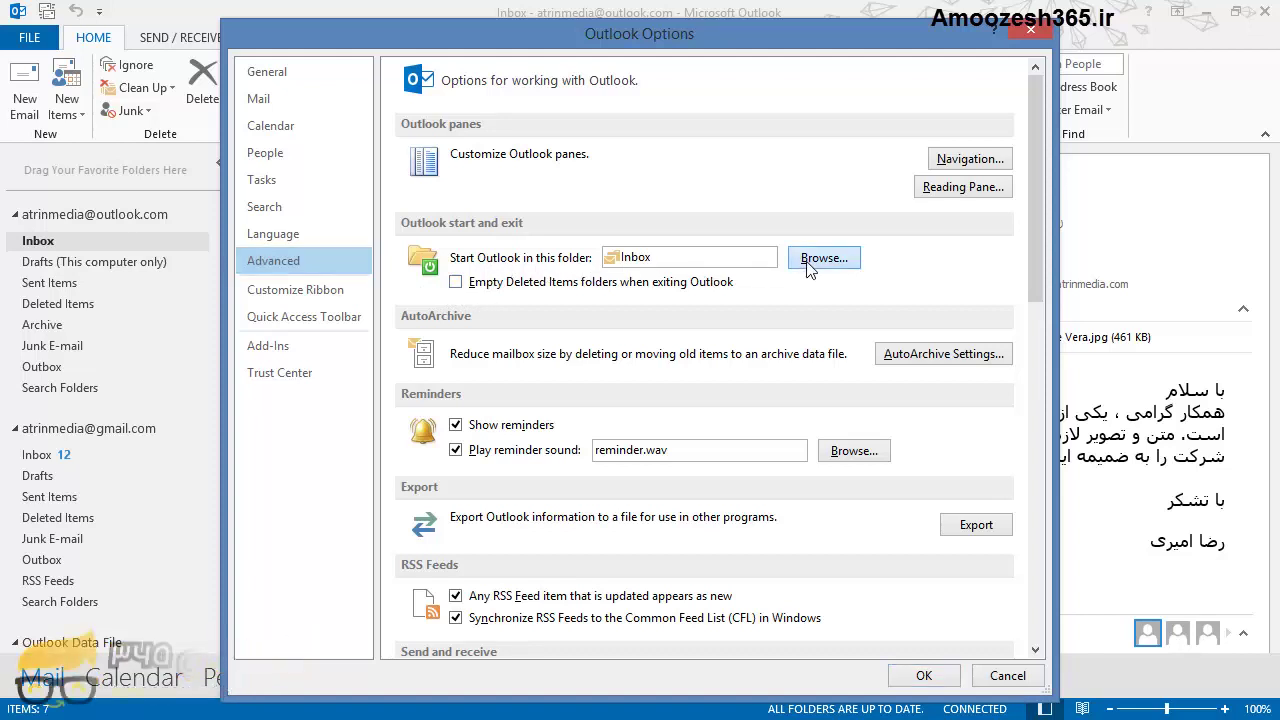